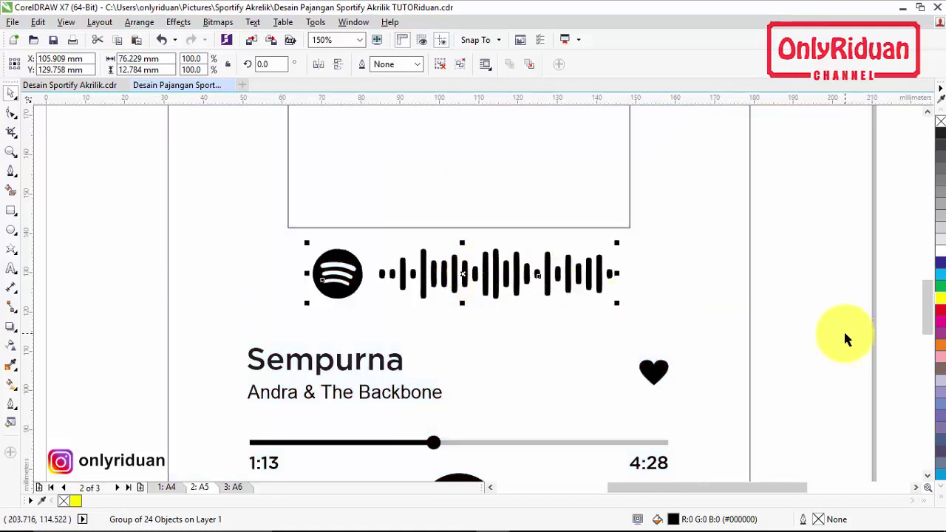
Import WhatsApp Image 2020-09-19 at 10.41.00.jpeg and place it from the square frame's upper-left corner at about 87 × 116 mm.
scroll(693, 310, "down", 2)
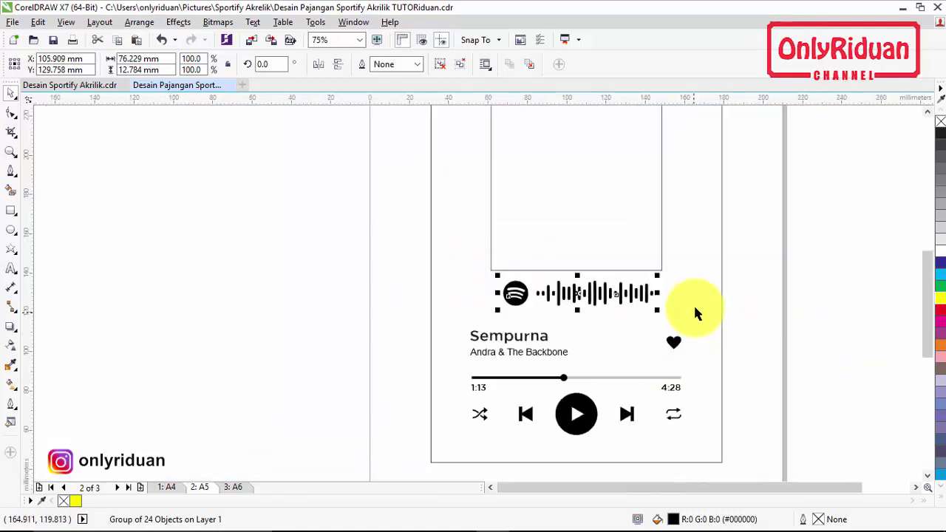
left_click(927, 111)
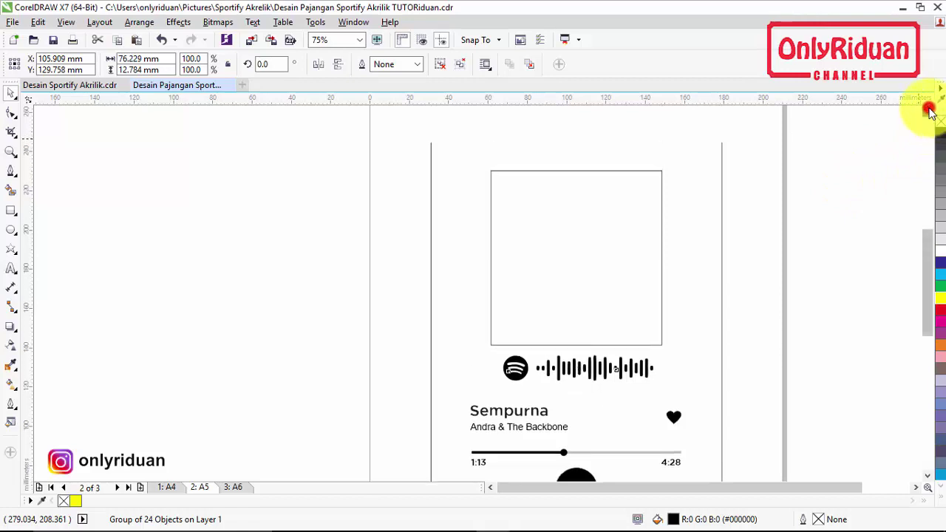
left_click(662, 222)
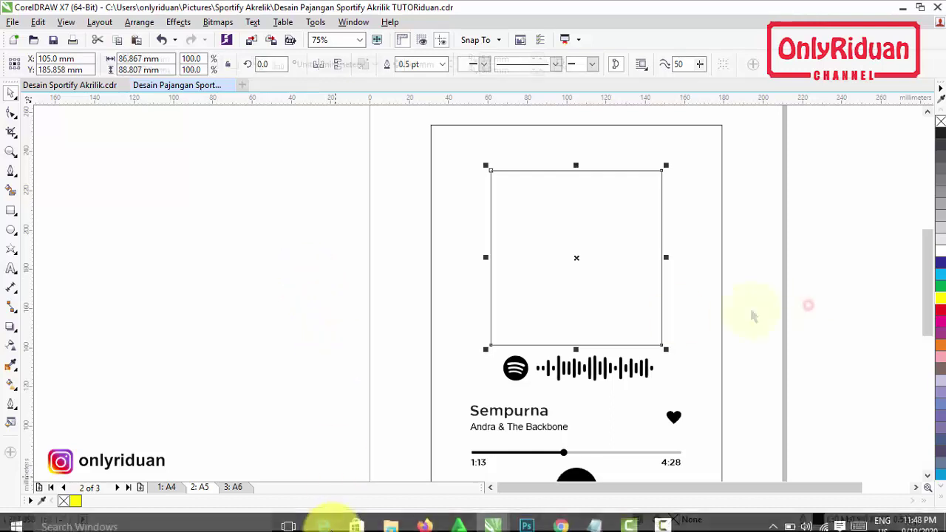
left_click(239, 333)
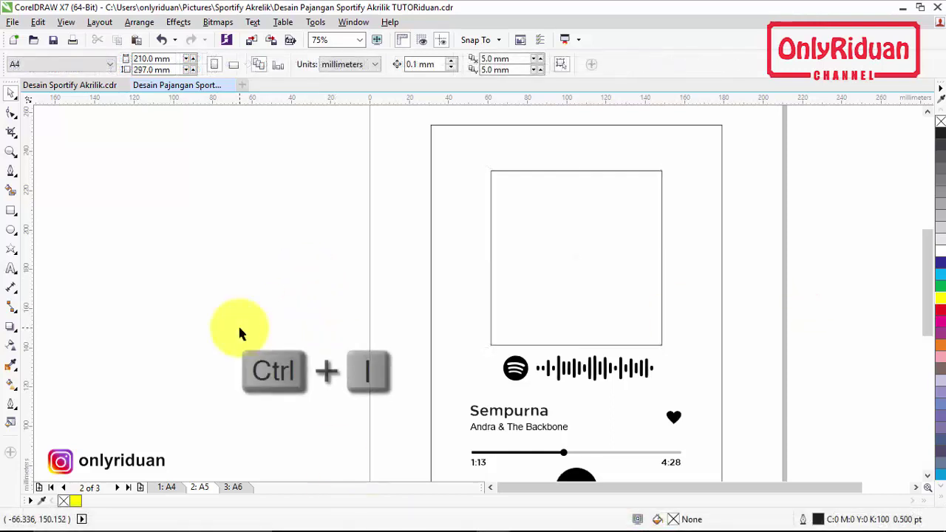
left_click(12, 22)
left_click(62, 235)
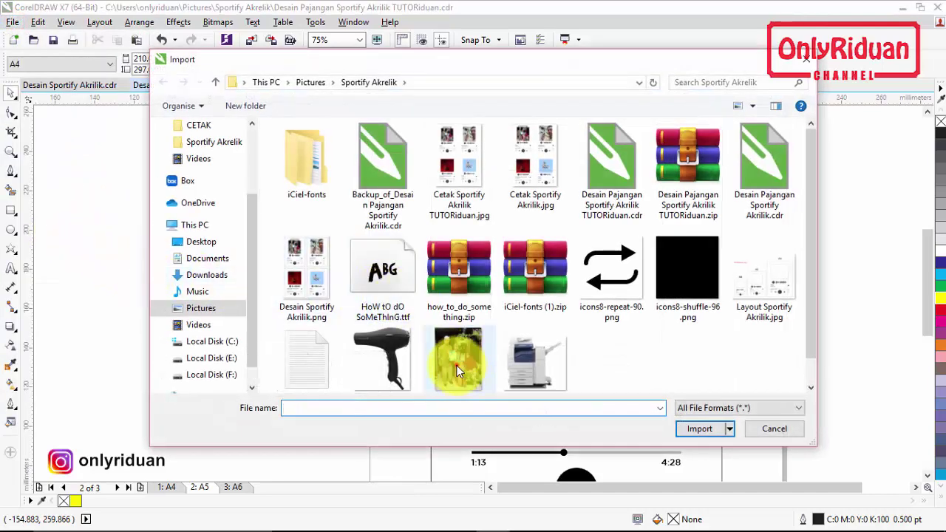
left_click(458, 358)
left_click(695, 430)
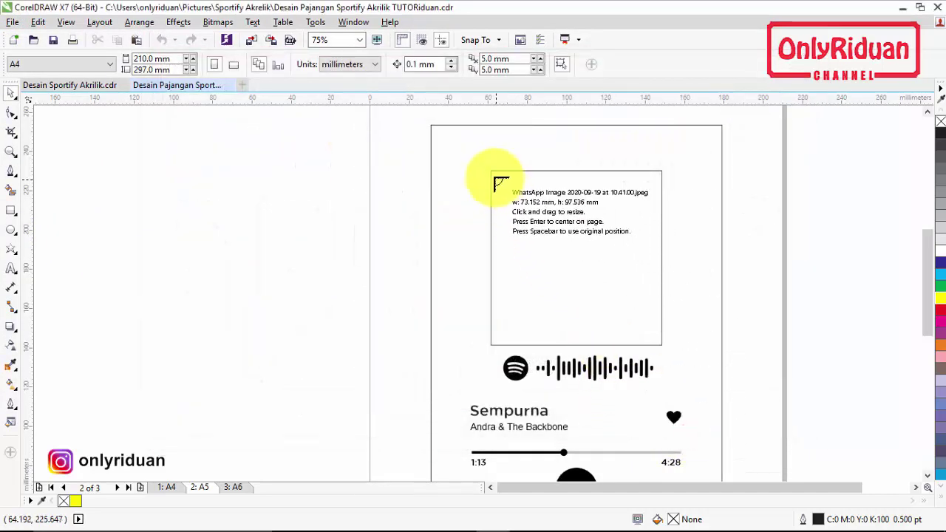
left_click_drag(492, 171, 689, 399)
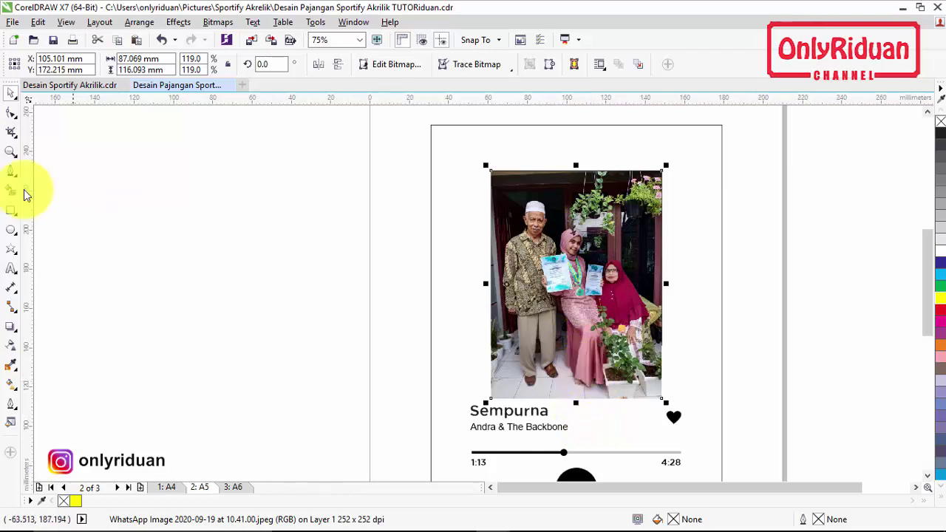
Trim the photo's upper edge with the Shape tool to about 103 mm height and align the photo with the frame's upper edge.
left_click(11, 113)
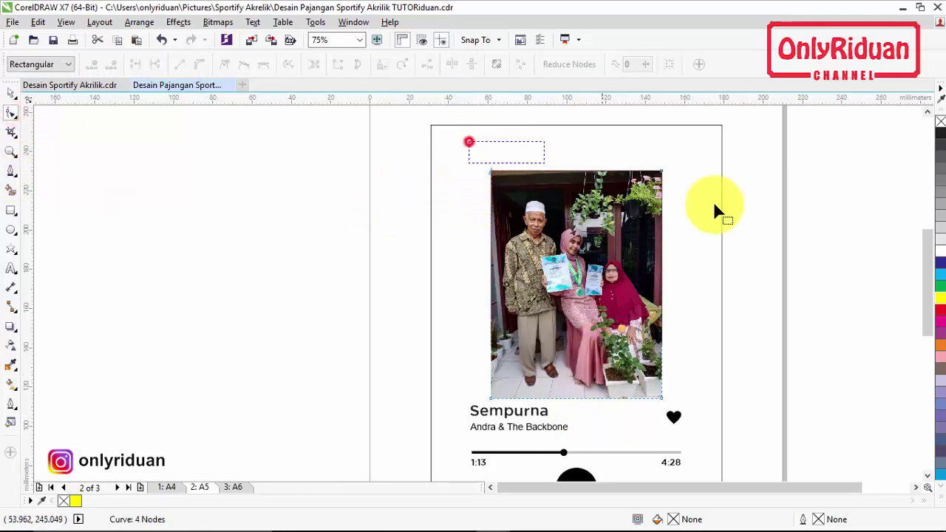
left_click_drag(660, 175, 662, 201)
left_click(11, 92)
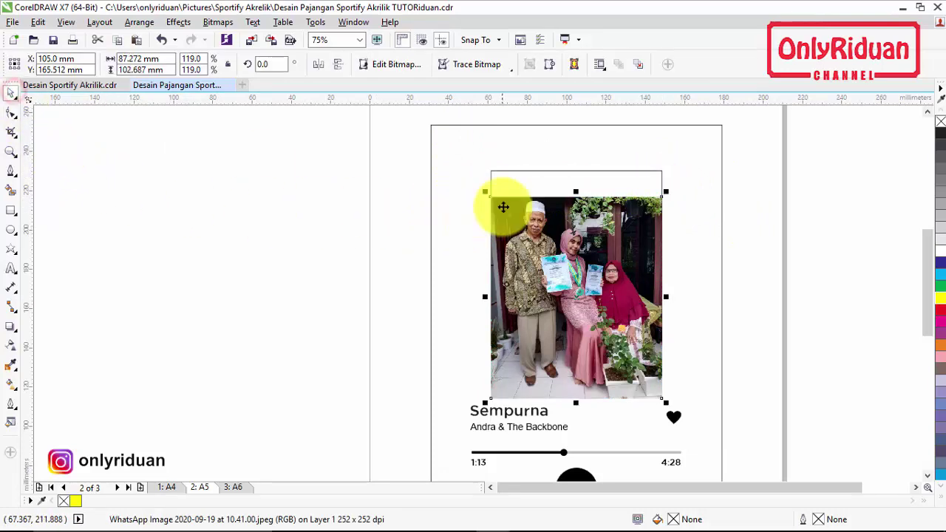
left_click_drag(490, 199, 492, 173)
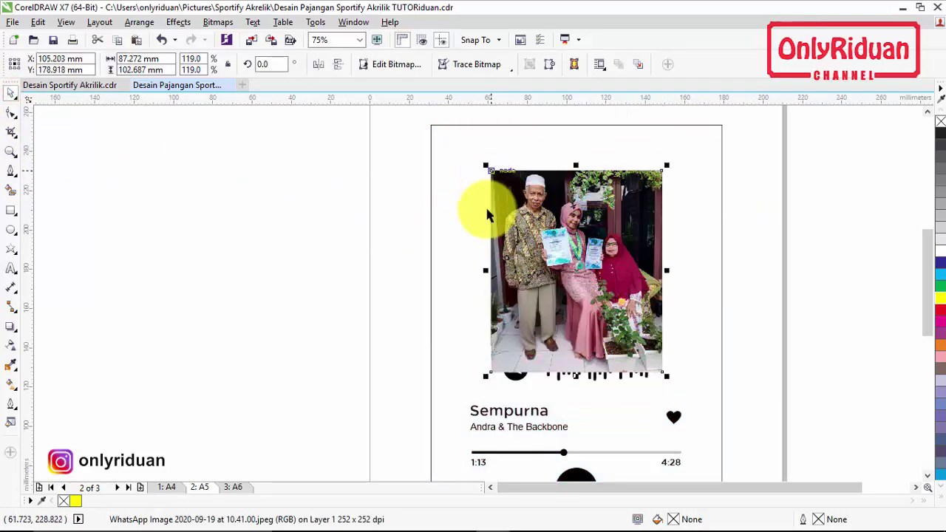
Trim the photo's lower edge with the Shape tool so that it ends just above the Spotify code.
left_click(11, 113)
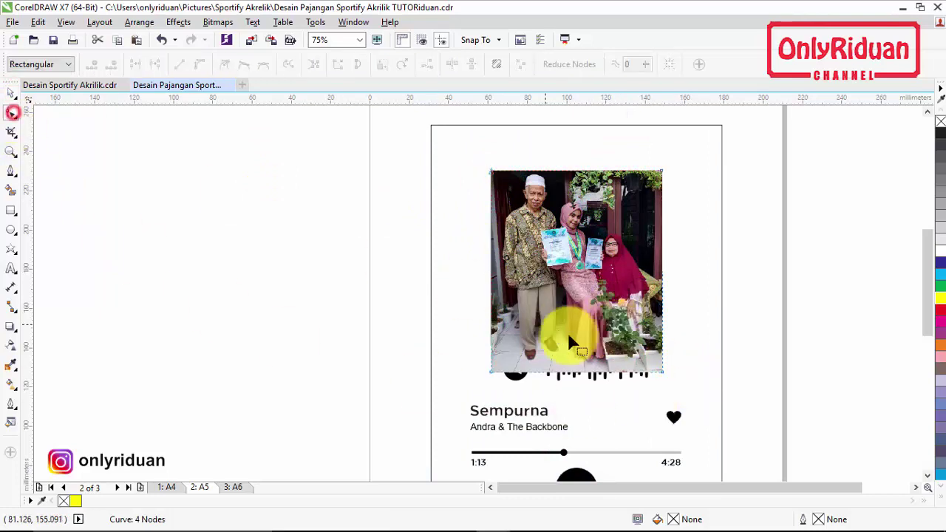
left_click_drag(699, 397, 490, 344)
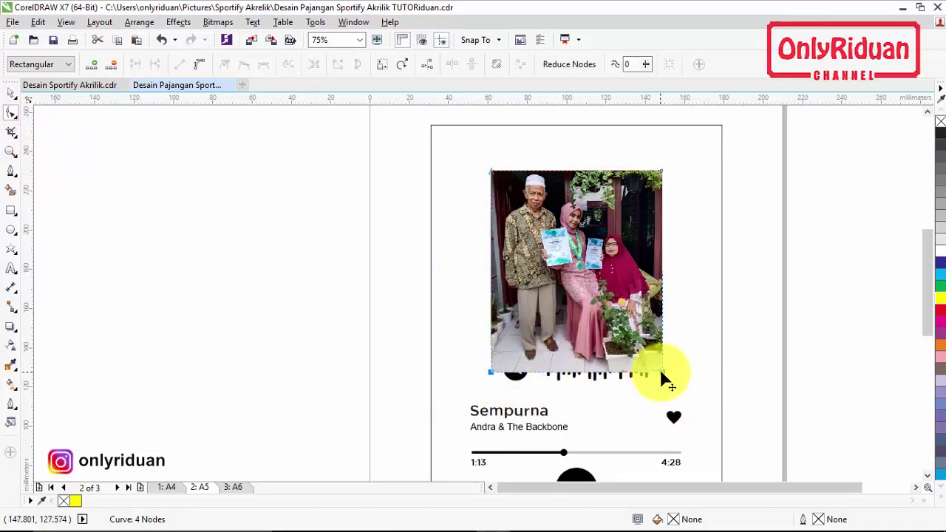
left_click_drag(663, 379, 663, 364)
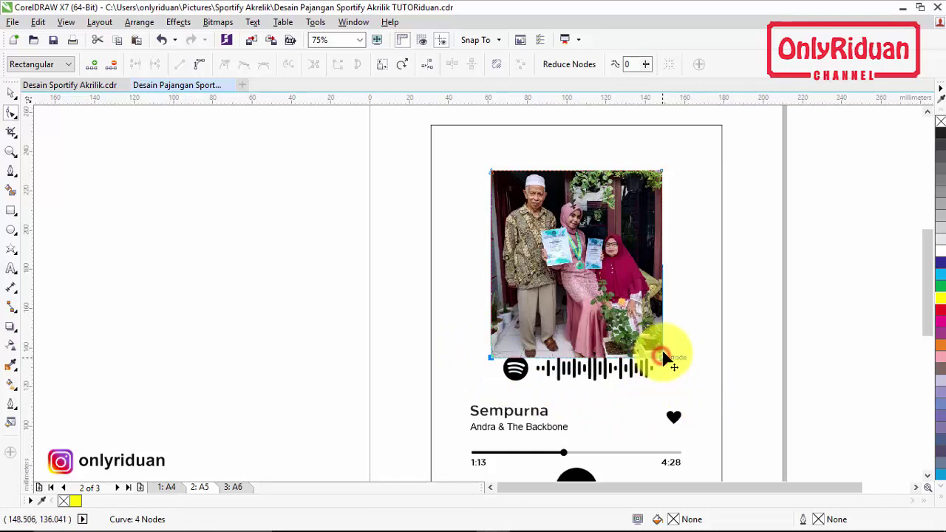
left_click_drag(662, 359, 664, 353)
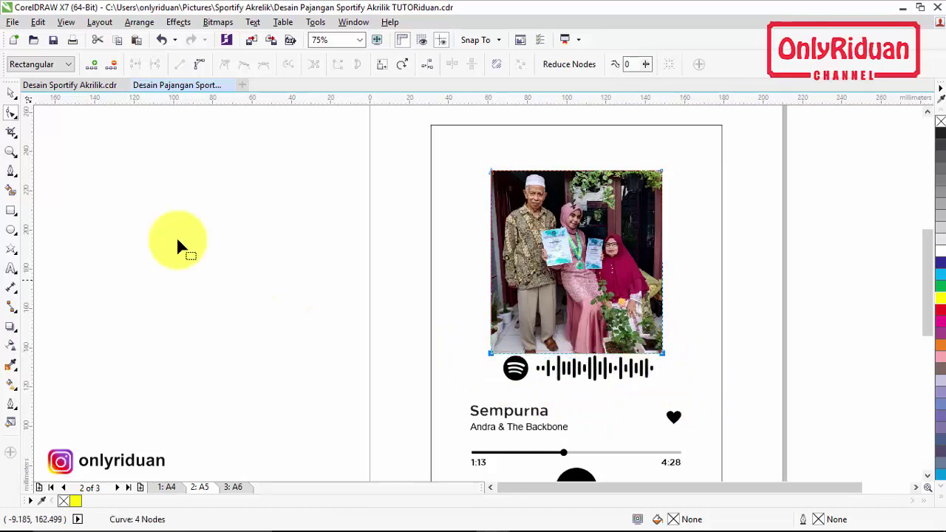
left_click(11, 93)
left_click(84, 155)
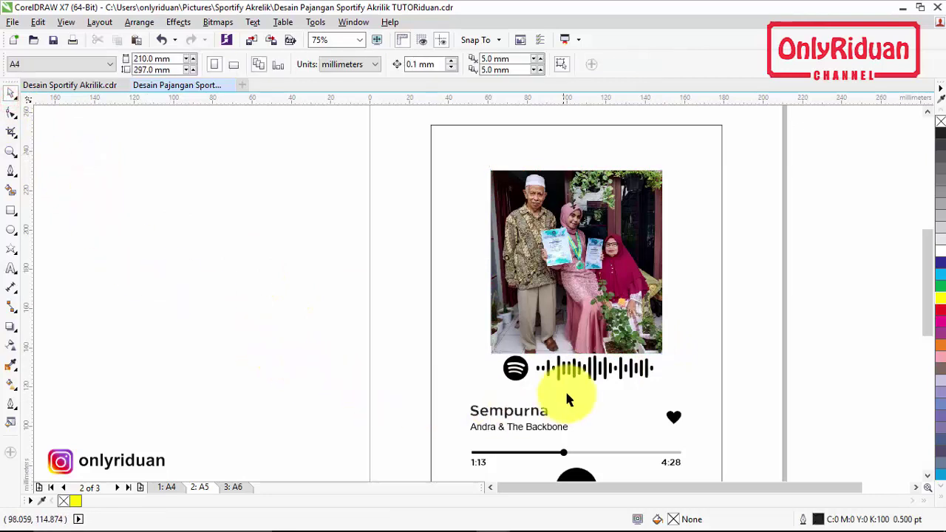
Nudge the Spotify code group down to about Y 128.2 mm to leave more space below the photo.
left_click(581, 371)
key("Down")
key("Down")
key("Down")
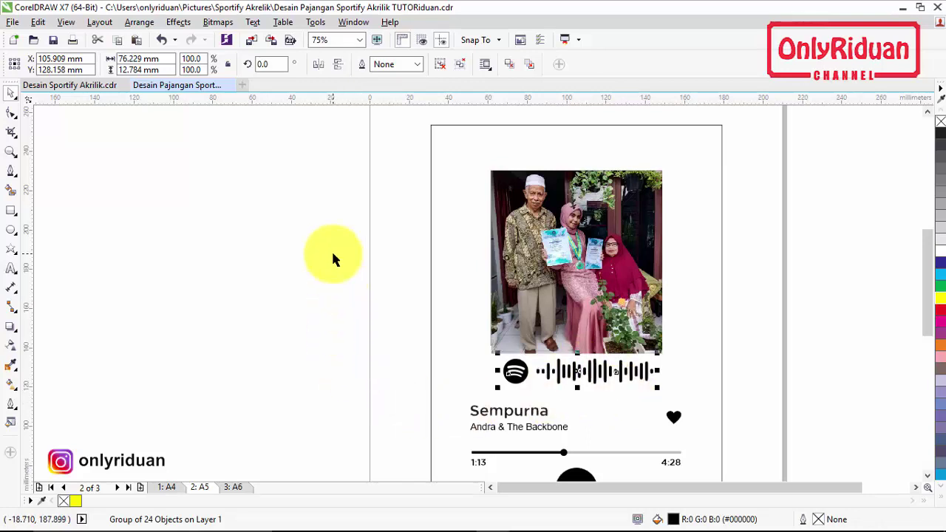
left_click(332, 253)
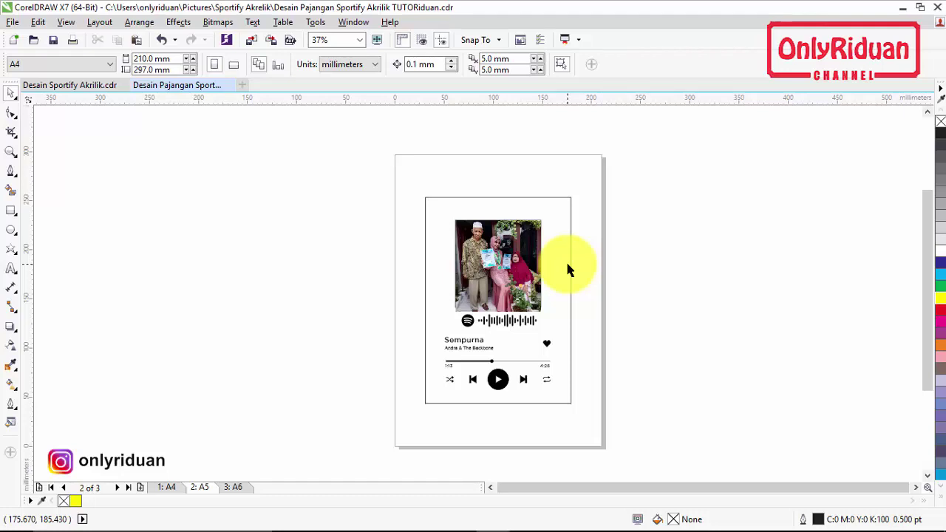
Check the sample layout in Desain Sportify Akrilik.cdr and create a new custom-size document 32.5 cm wide and 48.5 cm high.
left_click(78, 86)
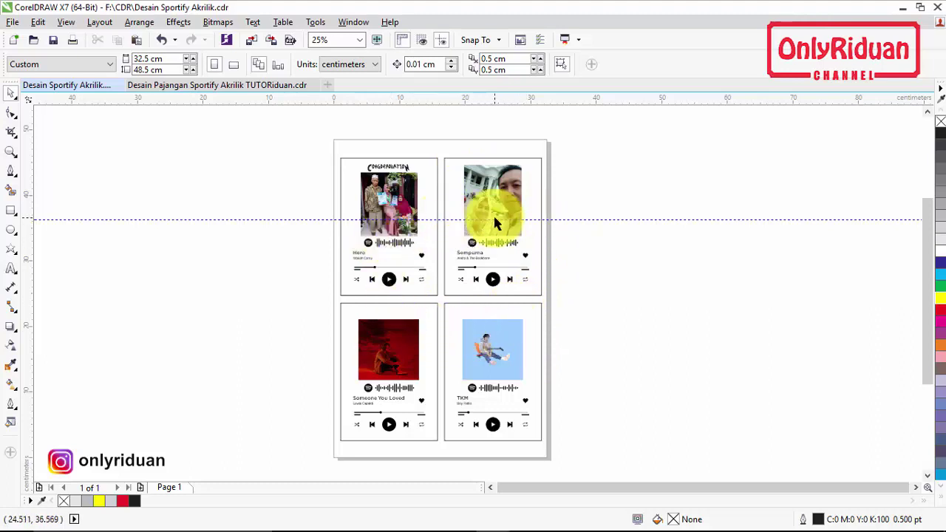
left_click(251, 85)
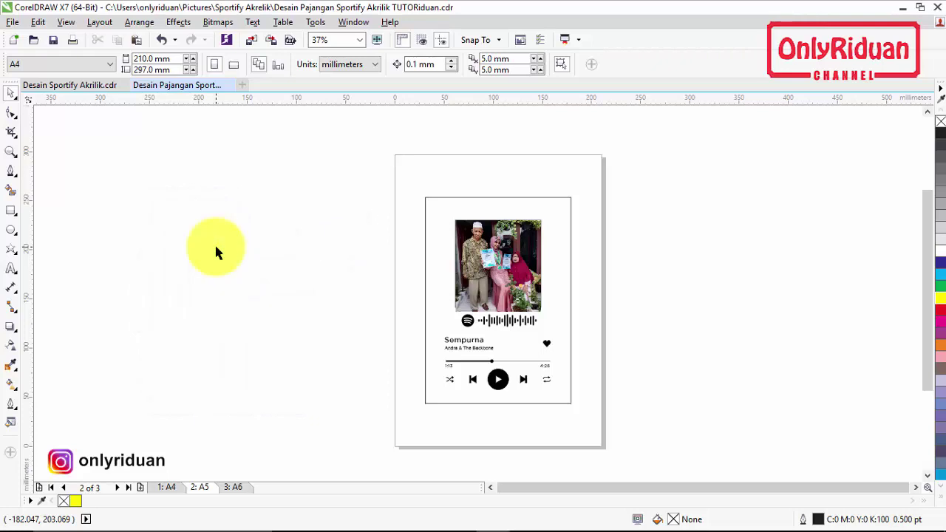
left_click(244, 86)
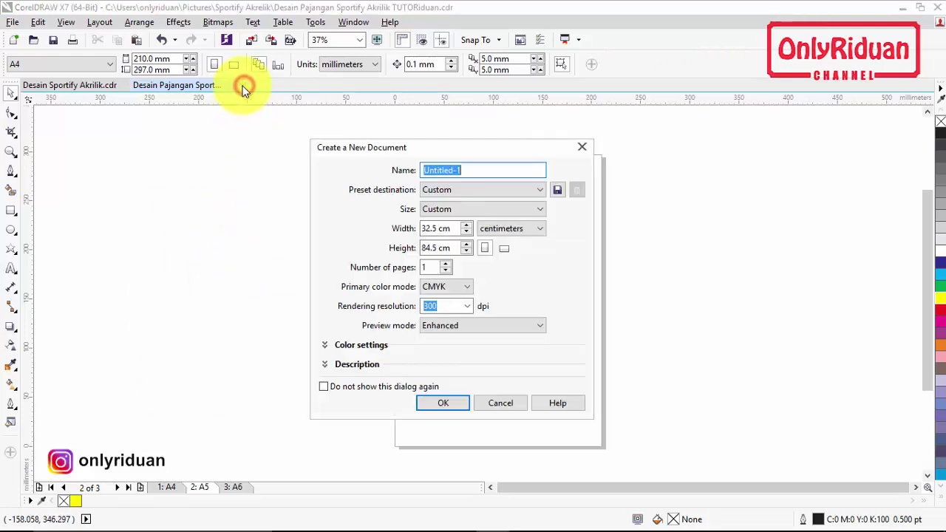
left_click(481, 210)
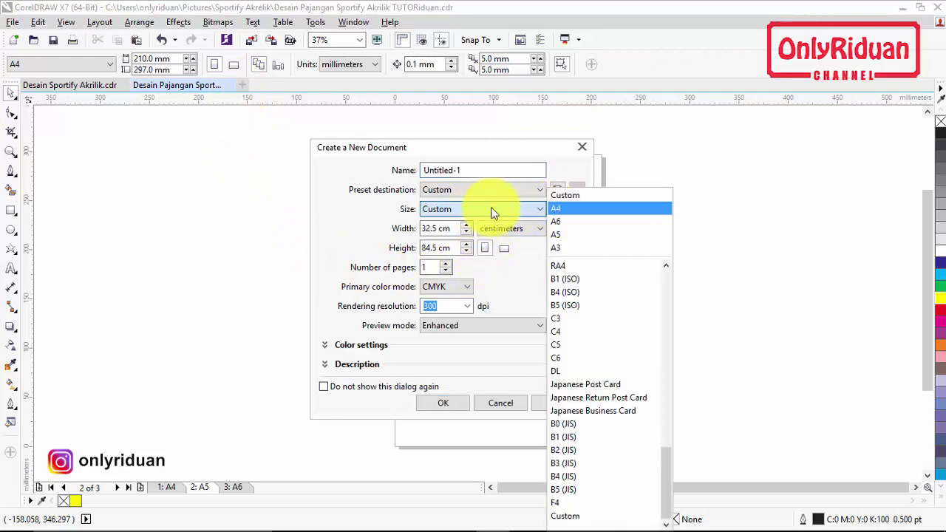
left_click(491, 191)
left_click(488, 207)
left_click(444, 248)
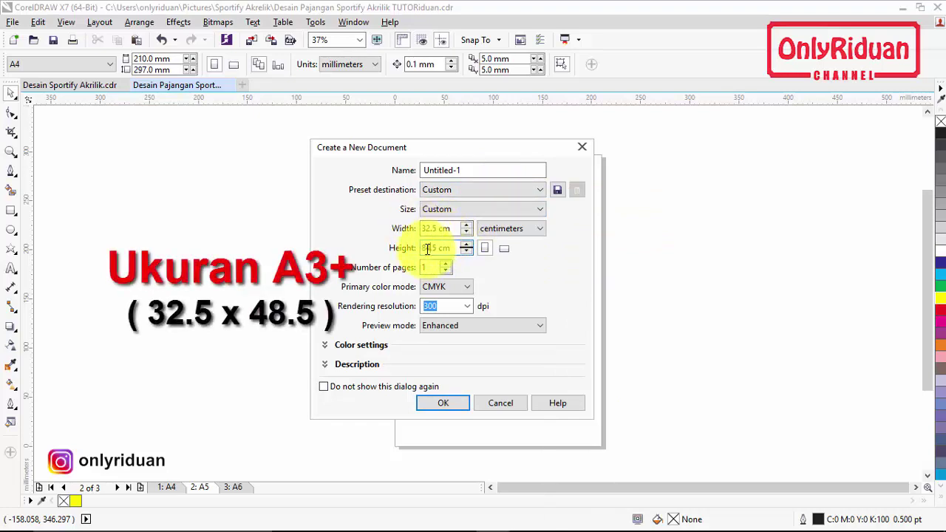
left_click(425, 250)
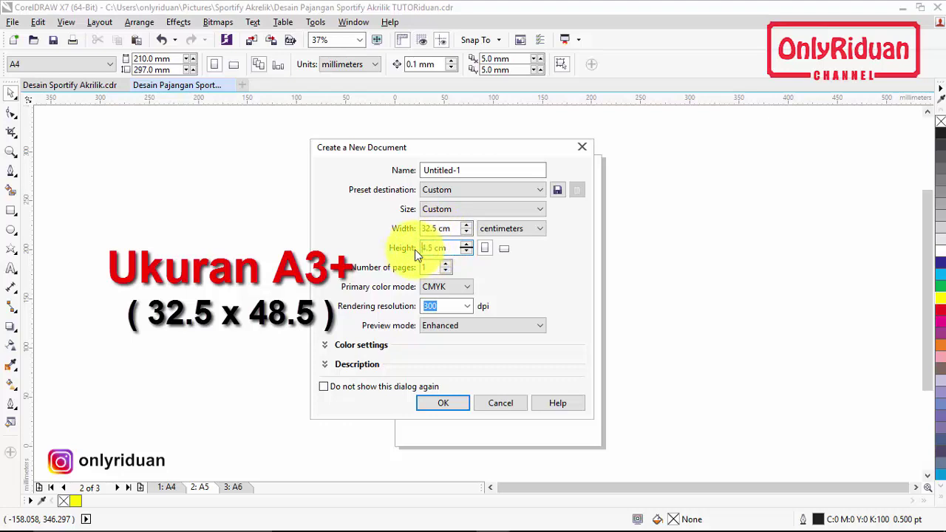
type("8")
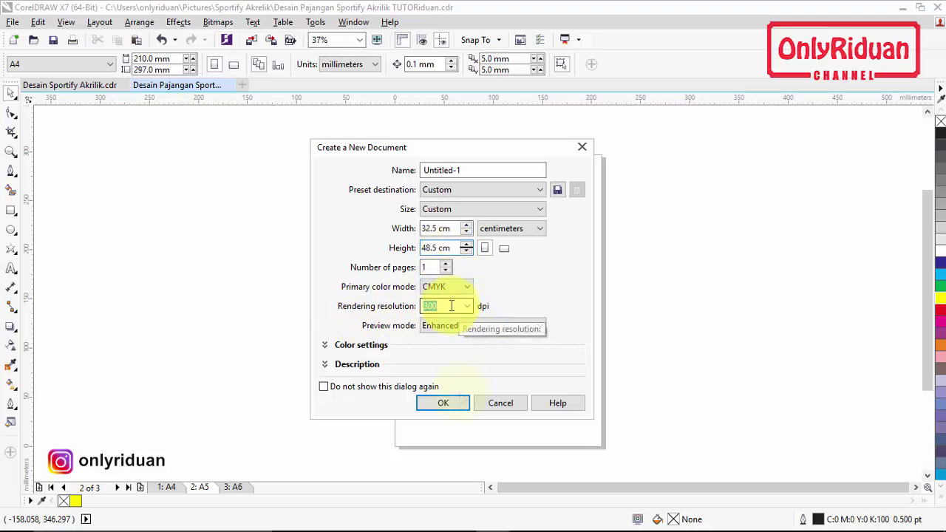
left_click(444, 400)
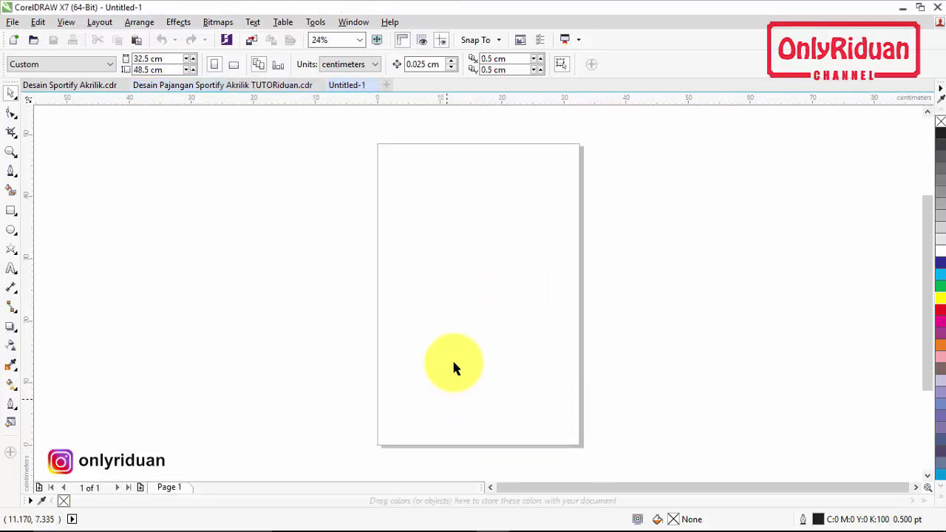
Copy the complete A5 card design from Desain Pajangan Sportify Akrilik TUTORiduan.cdr into the new Untitled-1 document.
left_click(240, 84)
left_click_drag(401, 174, 603, 425)
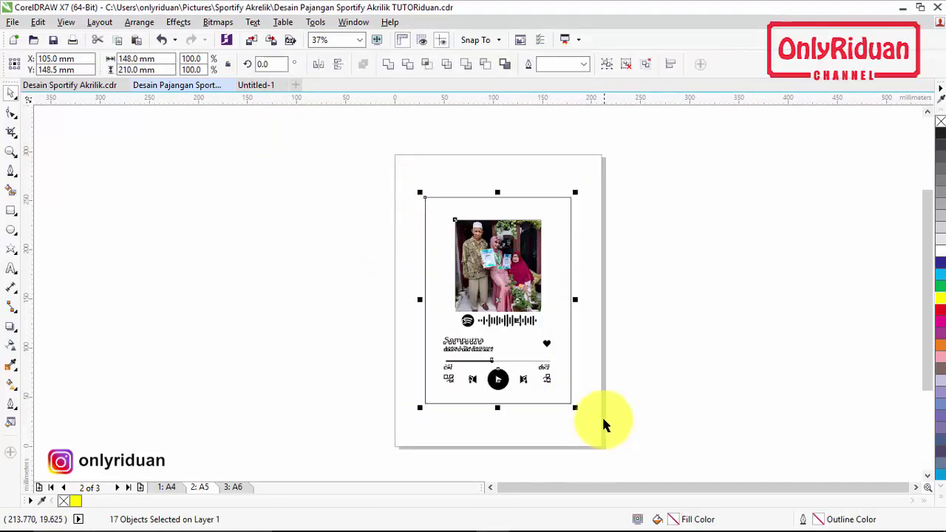
left_click(253, 84)
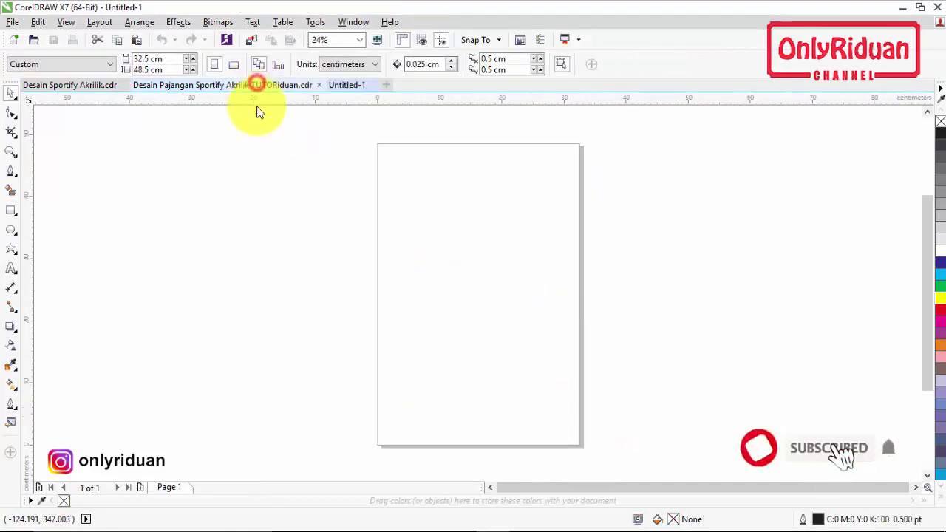
key("ctrl+v")
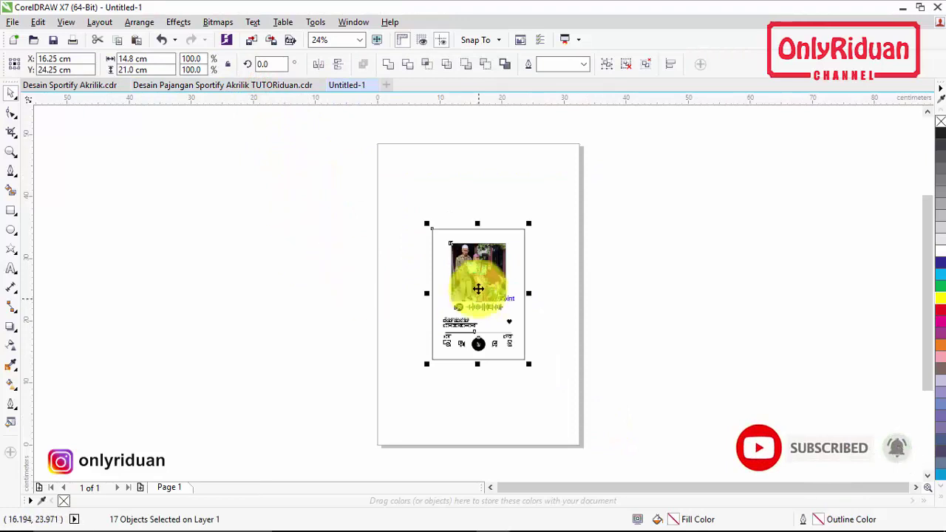
Arrange the card on the upper part of the page and duplicate it into a two-by-two grid of four cards.
left_click_drag(480, 287, 512, 195)
left_click_drag(354, 120, 655, 353)
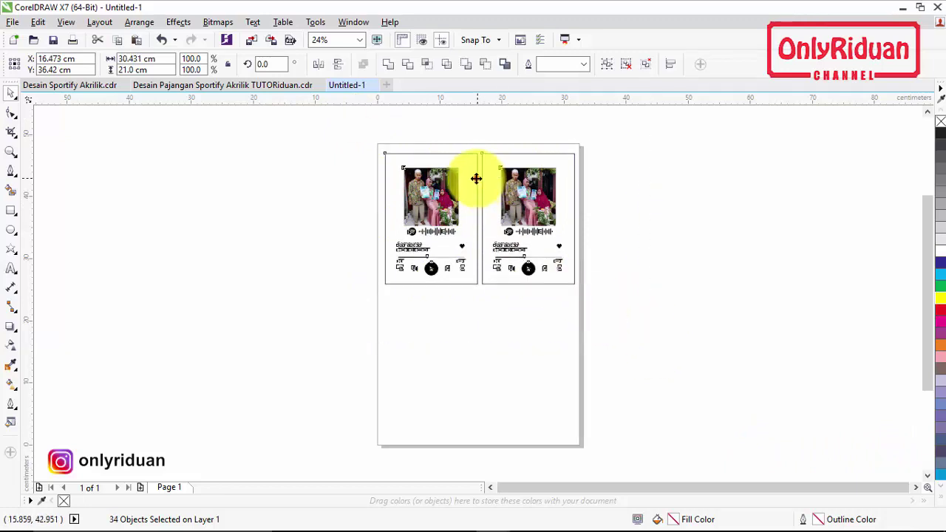
left_click_drag(476, 178, 481, 314)
left_click(641, 270)
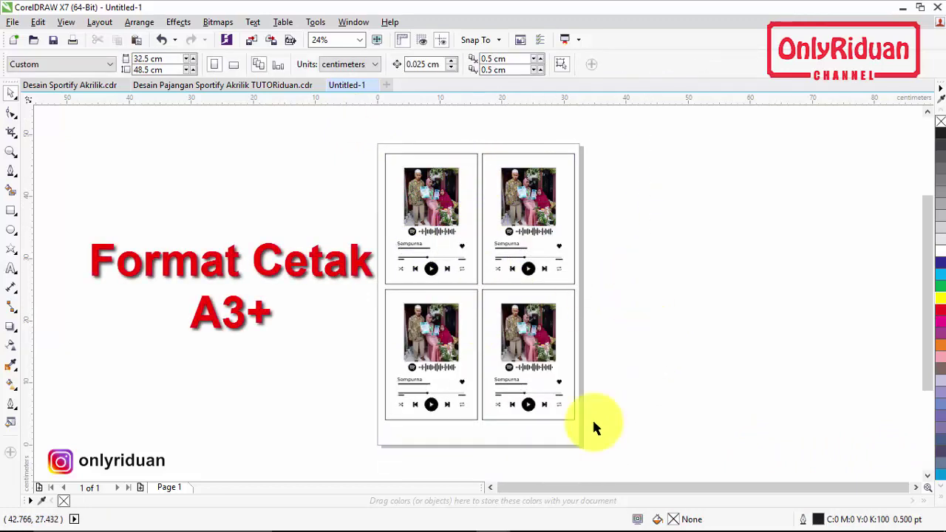